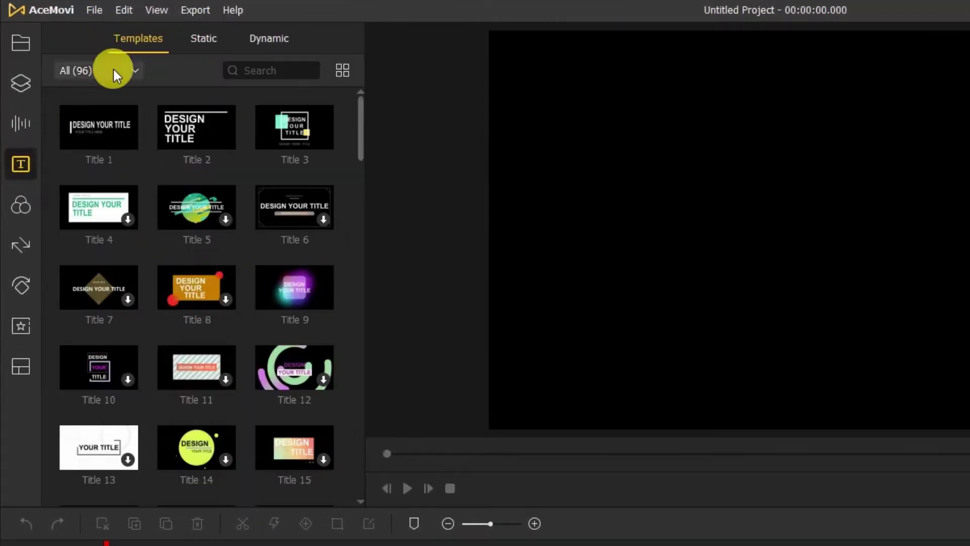
Add the Title 3 template to the timeline and preview its DESIGN YOUR TITLE animation near 00:00:02.990
{"action": "left_click", "coordinate": [71, 73]}
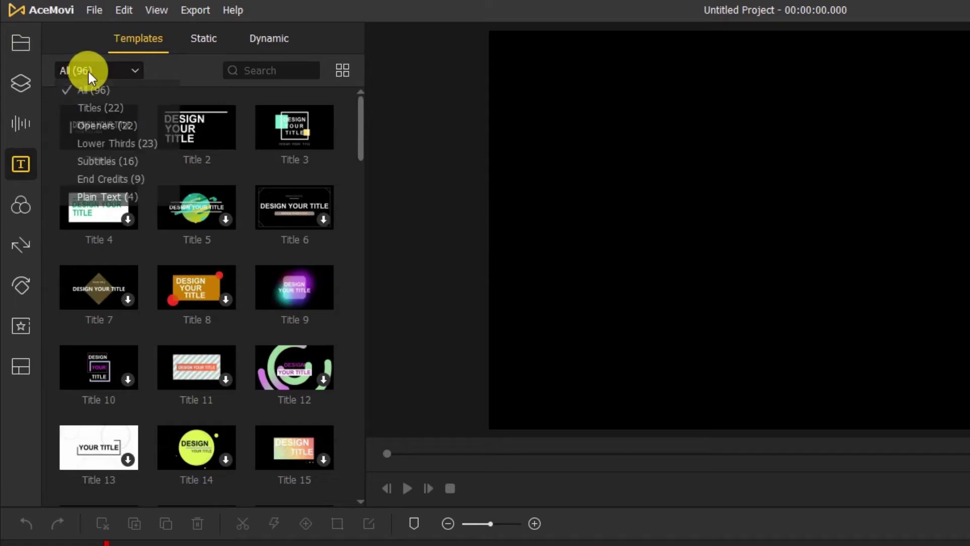
{"action": "mouse_move", "coordinate": [361, 127]}
{"action": "left_mouse_down"}
{"action": "mouse_move", "coordinate": [345, 393]}
{"action": "mouse_move", "coordinate": [356, 126]}
{"action": "left_mouse_up"}
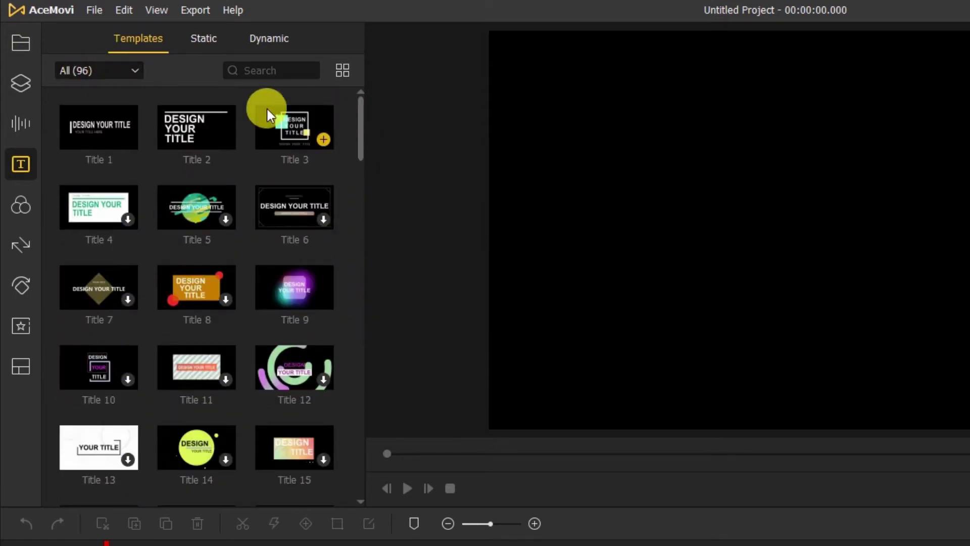
{"action": "left_click", "coordinate": [128, 74]}
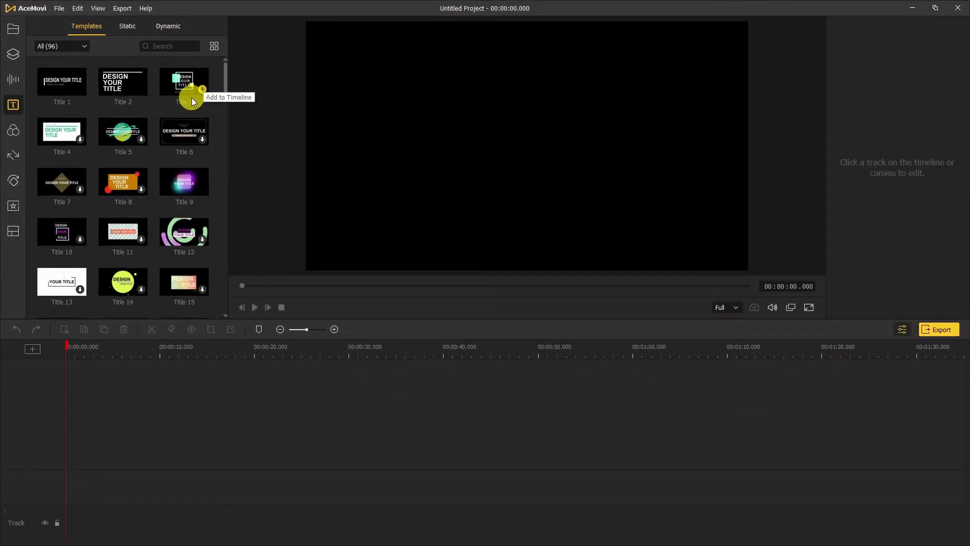
{"action": "left_click", "coordinate": [202, 90]}
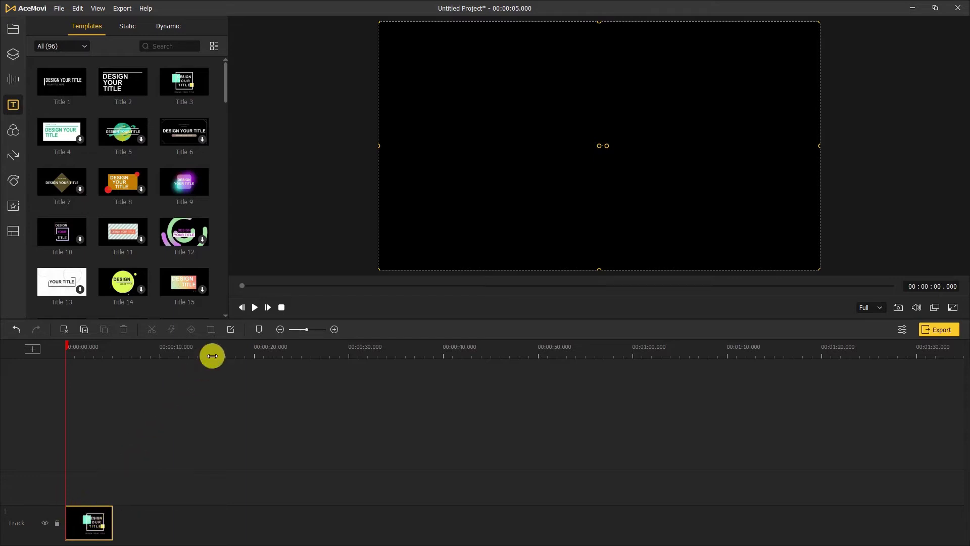
{"action": "left_click", "coordinate": [254, 308]}
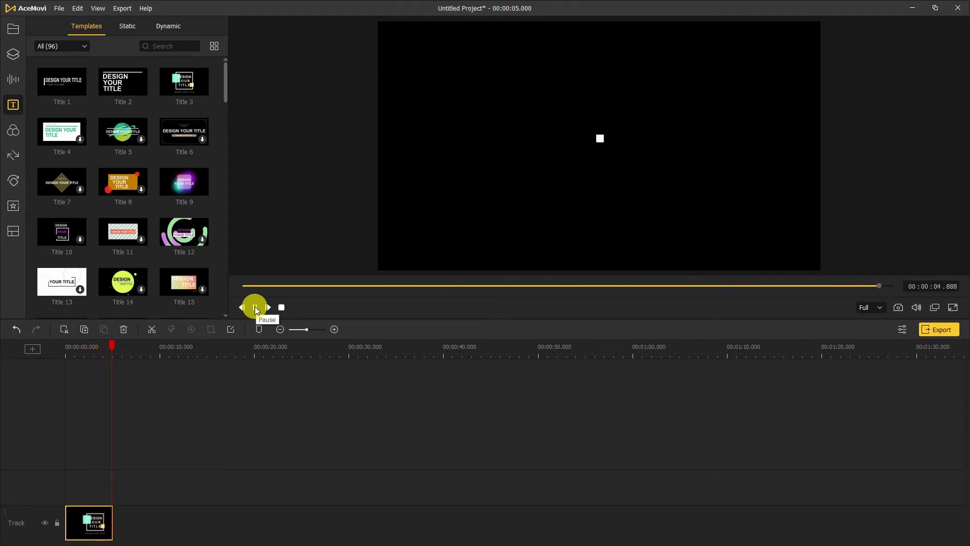
{"action": "left_click", "coordinate": [93, 347]}
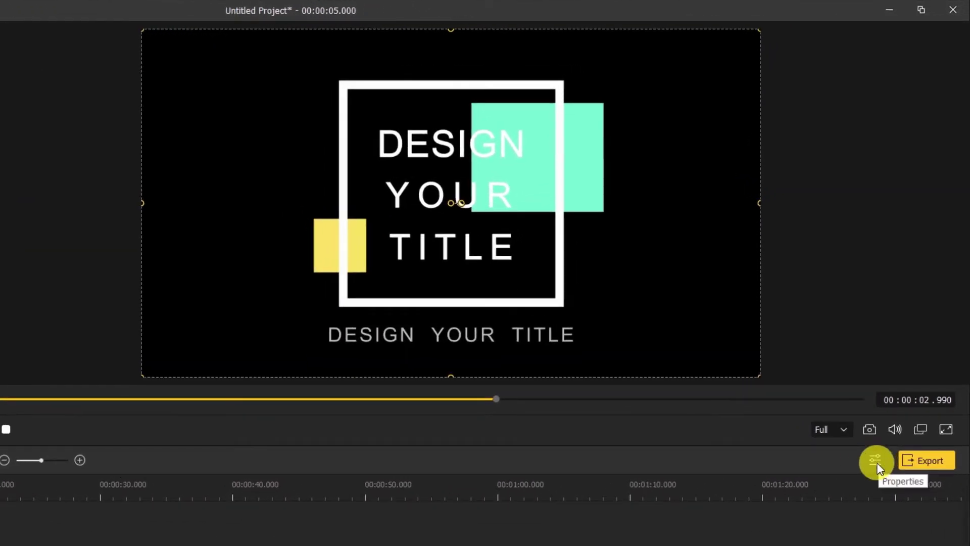
Open the title clip's settings, test rotation, then reset scale to 100% and rotation to 0°
{"action": "left_click", "coordinate": [877, 461]}
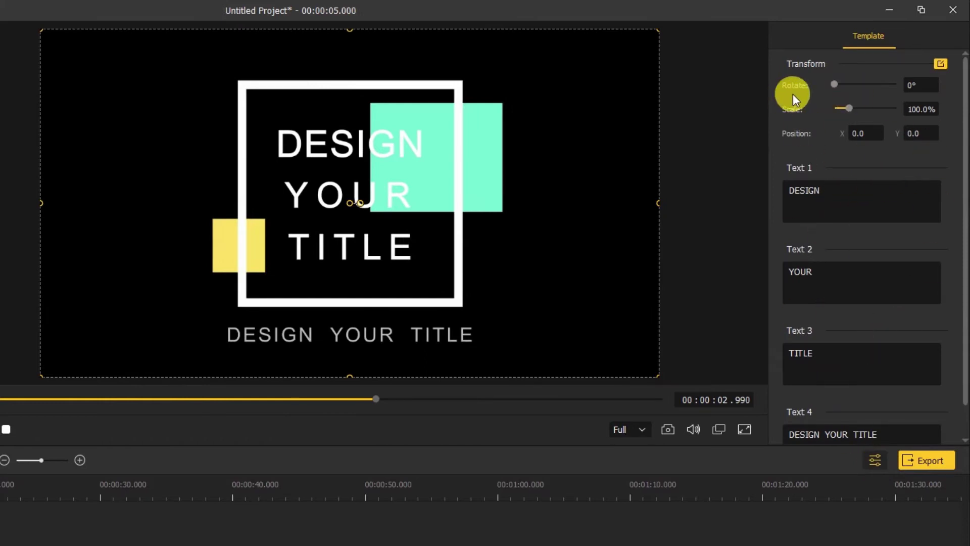
{"action": "left_click_drag", "start_coordinate": [834, 85], "coordinate": [845, 107]}
{"action": "left_click", "coordinate": [949, 108]}
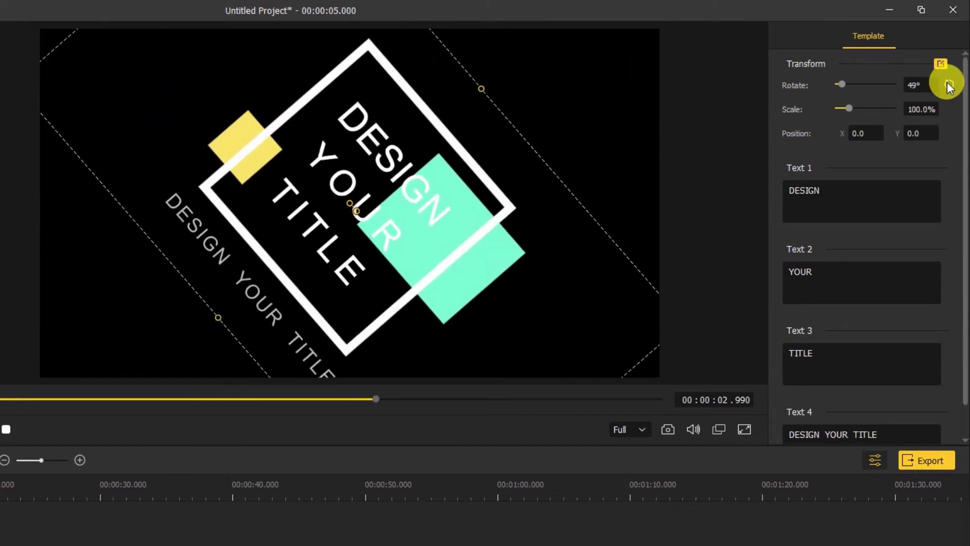
{"action": "left_click", "coordinate": [949, 84]}
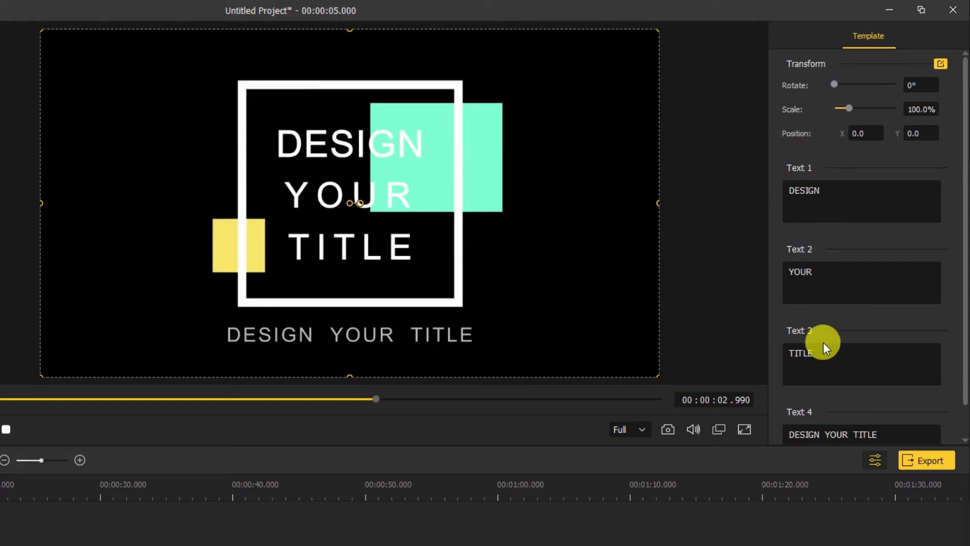
Change the title to EDIT YOUR VIDEO with 'AceMovi Video Editor' as the line underneath
{"action": "left_click_drag", "start_coordinate": [840, 191], "coordinate": [781, 194]}
{"action": "type", "text": "Edit"}
{"action": "left_click_drag", "start_coordinate": [824, 354], "coordinate": [769, 354]}
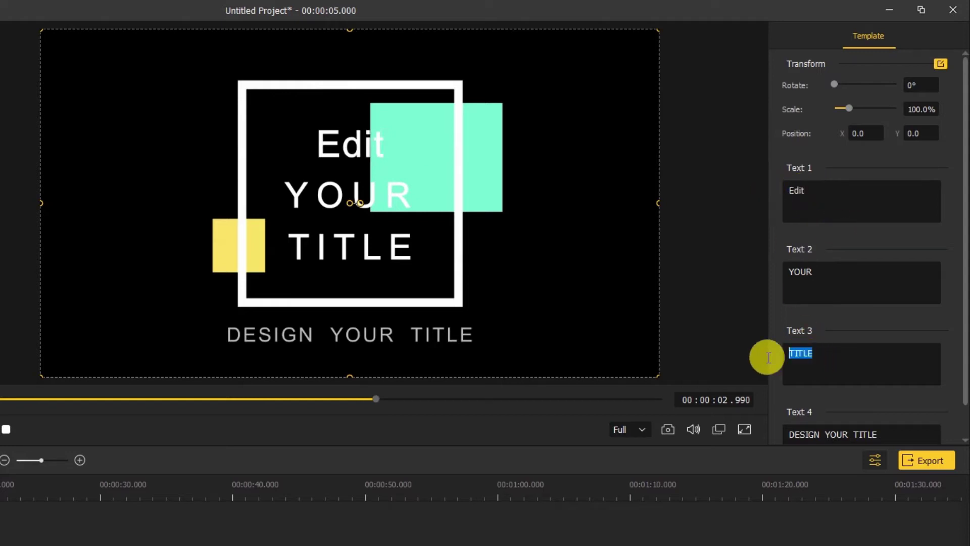
{"action": "type", "text": "VIDEO"}
{"action": "double_click", "coordinate": [823, 195]}
{"action": "type", "text": "EDIT"}
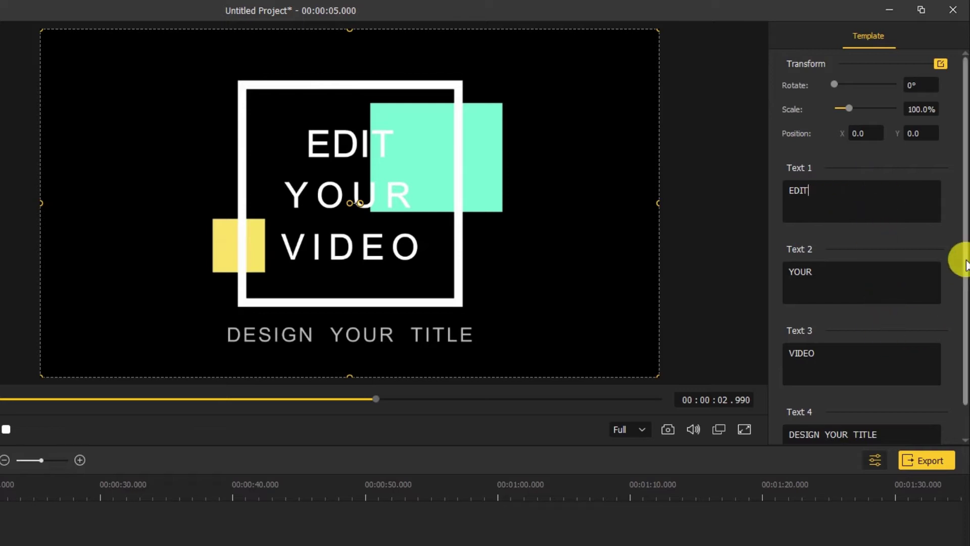
{"action": "left_click_drag", "start_coordinate": [963, 260], "coordinate": [726, 397]}
{"action": "type", "text": "AceMovi Video Editor"}
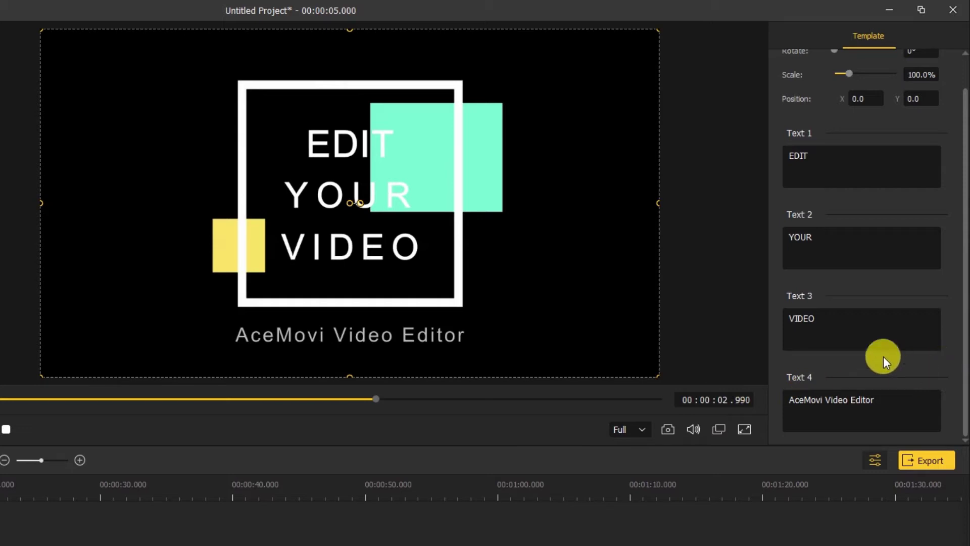
{"action": "scroll", "coordinate": [951, 170], "scroll_direction": "up", "scroll_amount": 1}
{"action": "scroll", "coordinate": [950, 169], "scroll_direction": "up", "scroll_amount": 2}
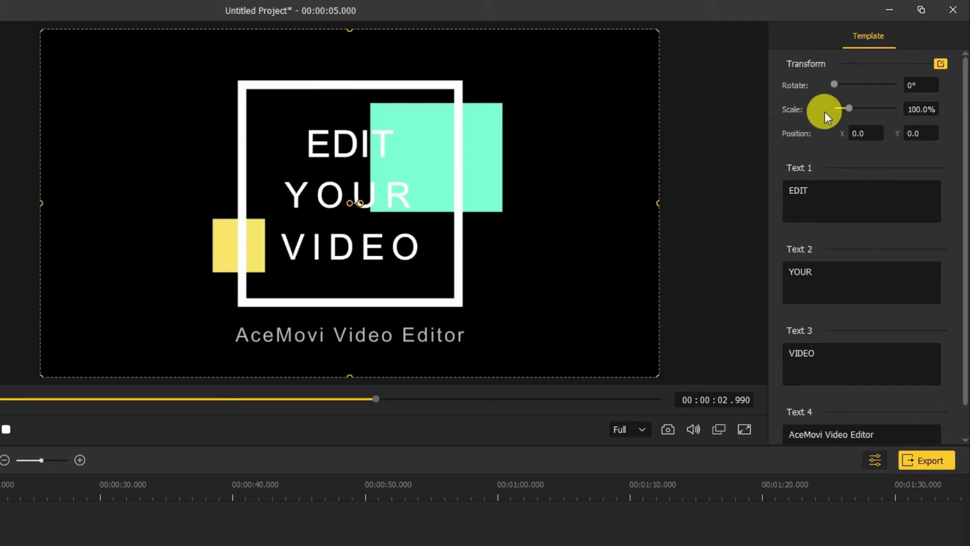
Open the Advanced Text Edit window for the title and pick the Fade Singly animation
{"action": "left_click", "coordinate": [941, 63]}
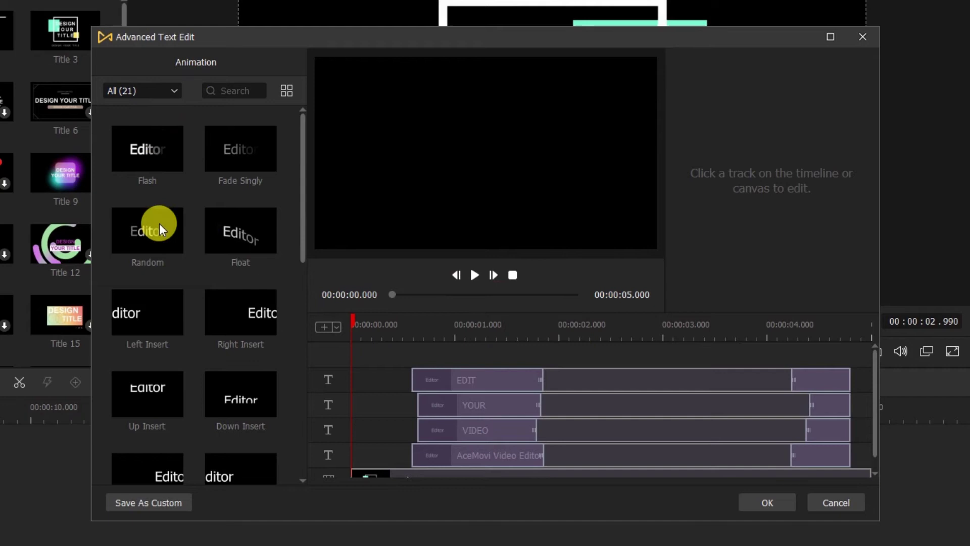
{"action": "left_click_drag", "start_coordinate": [301, 231], "coordinate": [177, 118]}
{"action": "left_click", "coordinate": [178, 96]}
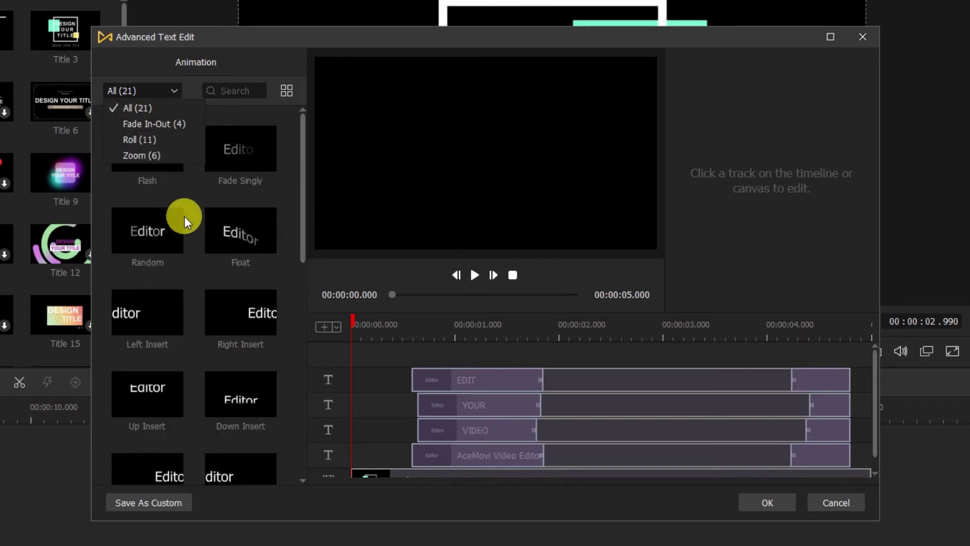
{"action": "left_click", "coordinate": [253, 171]}
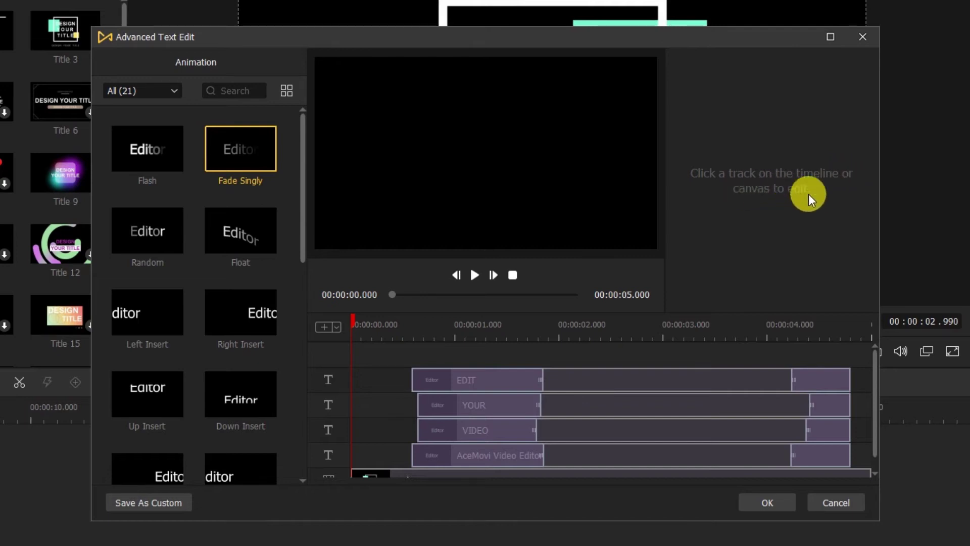
Select the EDIT text, try enlarging and tilting it, then reset rotation to 0° and scale to 145.2%
{"action": "left_click", "coordinate": [617, 375]}
{"action": "left_click", "coordinate": [368, 326]}
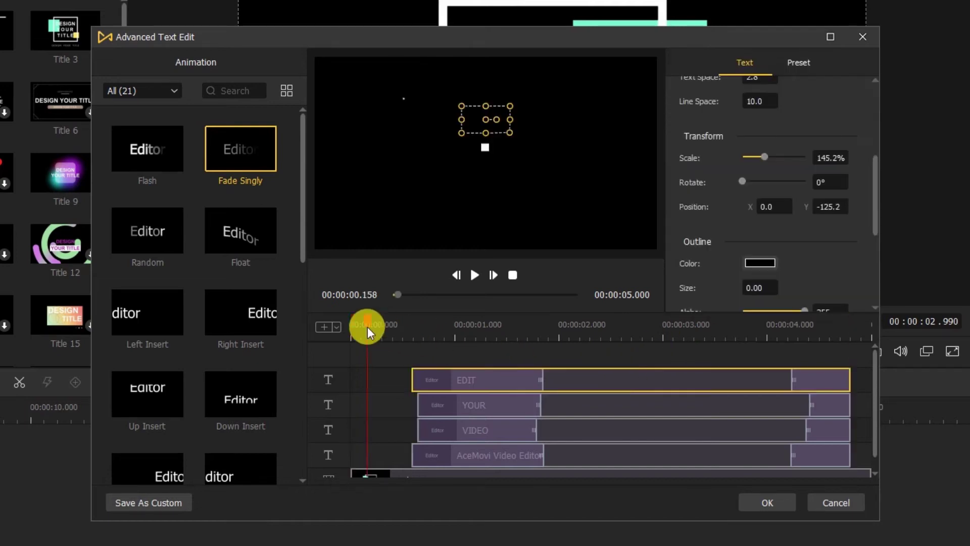
{"action": "left_click_drag", "start_coordinate": [368, 326], "coordinate": [588, 329]}
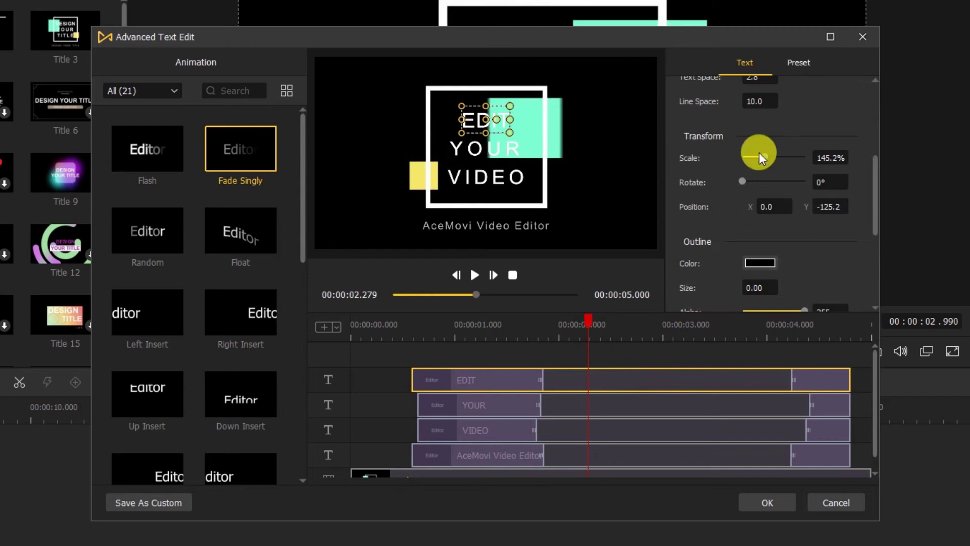
{"action": "left_click_drag", "start_coordinate": [876, 196], "coordinate": [869, 92]}
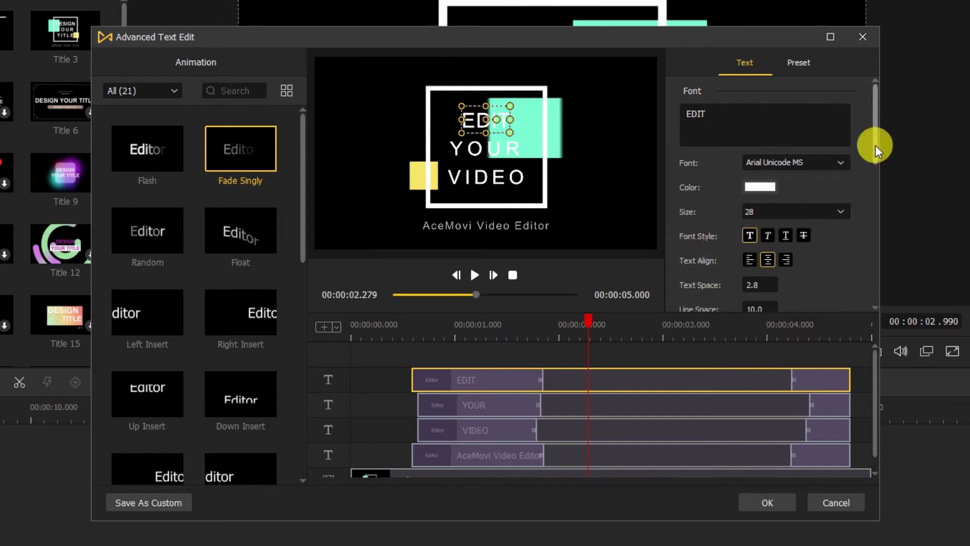
{"action": "left_click_drag", "start_coordinate": [876, 144], "coordinate": [878, 202]}
{"action": "scroll", "coordinate": [697, 143], "scroll_direction": "down", "scroll_amount": 1}
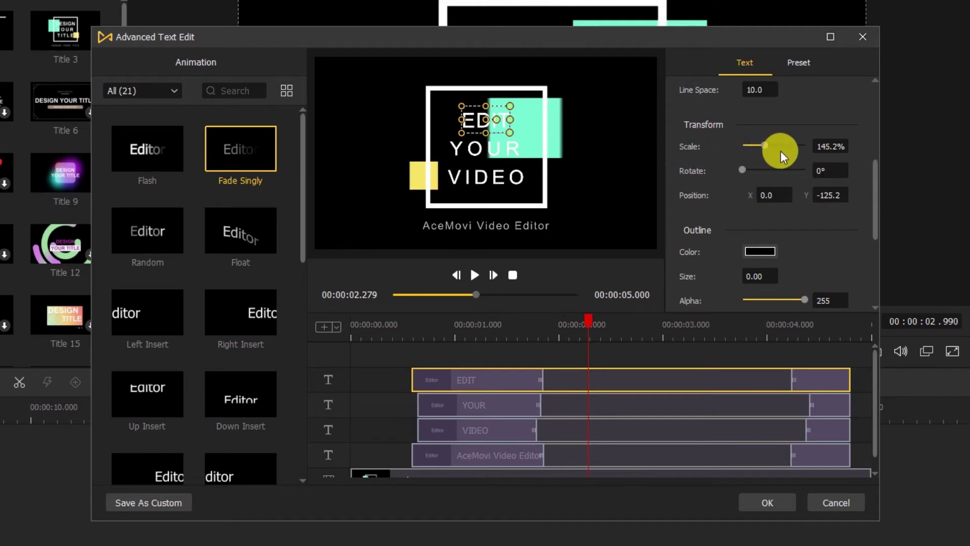
{"action": "left_click_drag", "start_coordinate": [781, 151], "coordinate": [751, 171]}
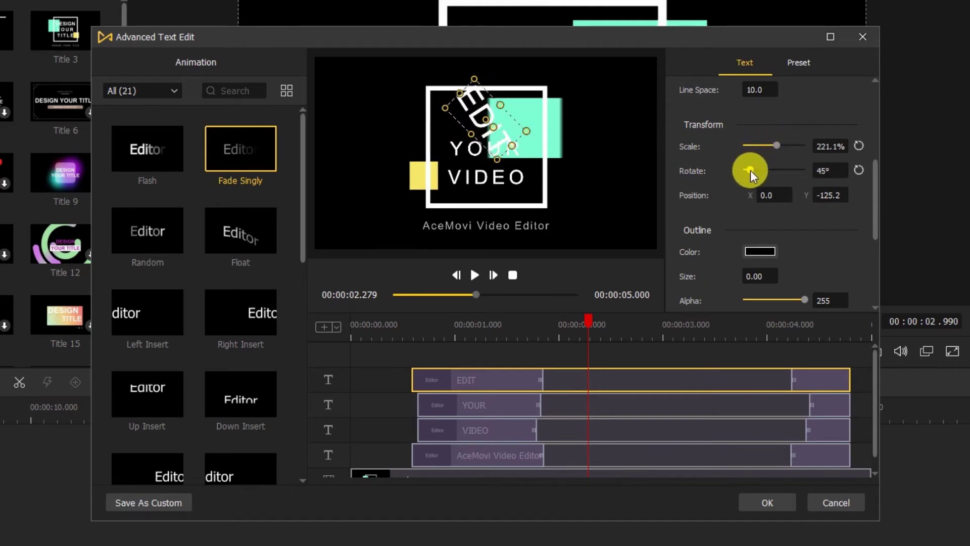
{"action": "left_click", "coordinate": [859, 170]}
{"action": "left_click", "coordinate": [859, 145]}
{"action": "scroll", "coordinate": [875, 223], "scroll_direction": "down", "scroll_amount": 2}
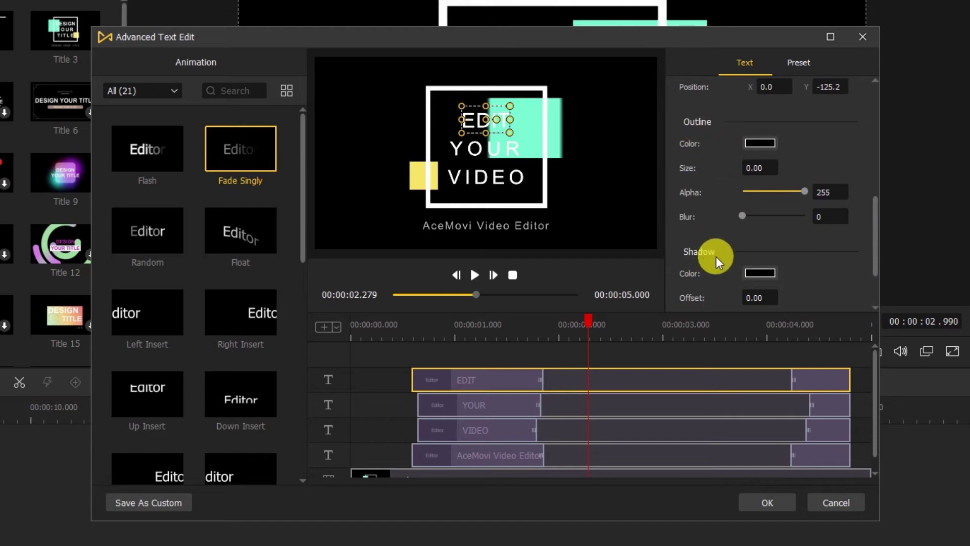
{"action": "scroll", "coordinate": [849, 238], "scroll_direction": "up", "scroll_amount": 5}
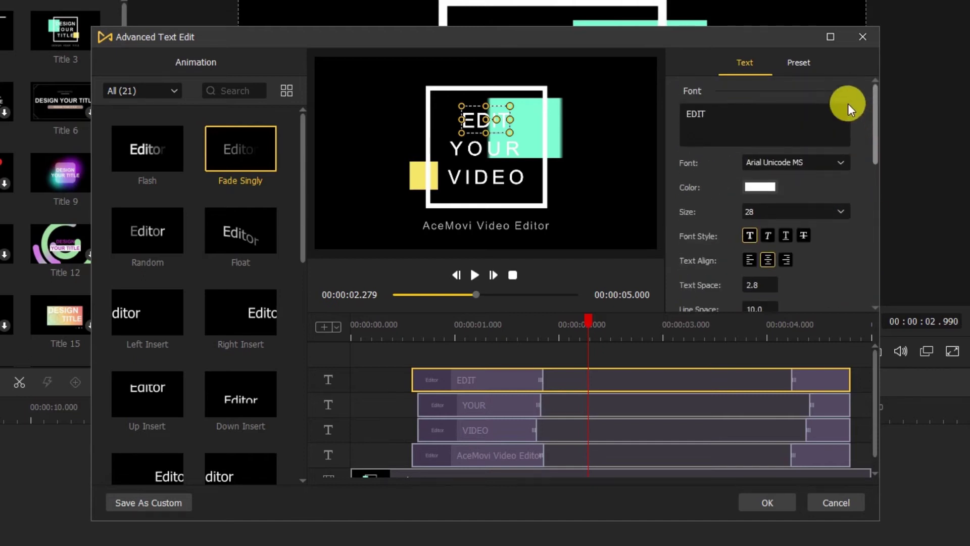
Try the Style 2 and Style 6 presets on EDIT, settling on Style 8
{"action": "left_click", "coordinate": [799, 65]}
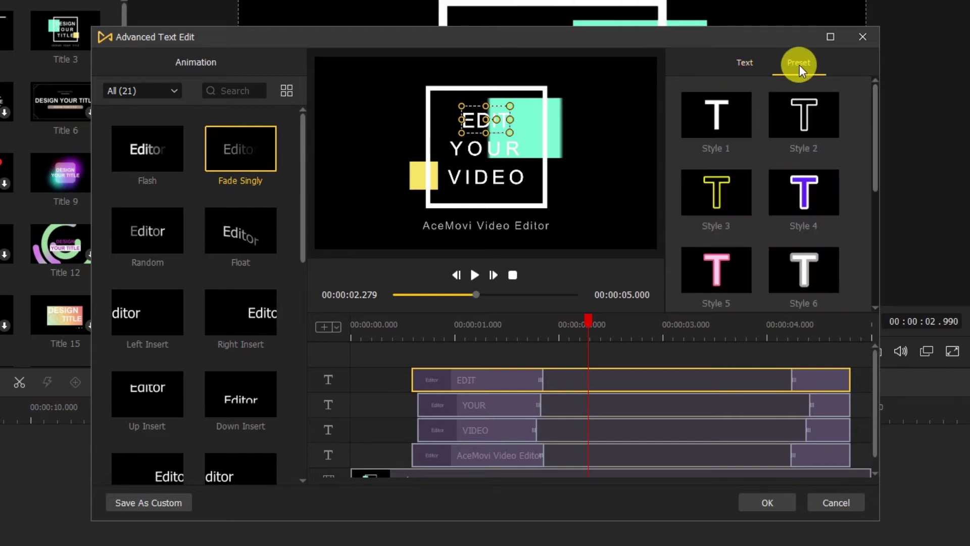
{"action": "left_click", "coordinate": [808, 120]}
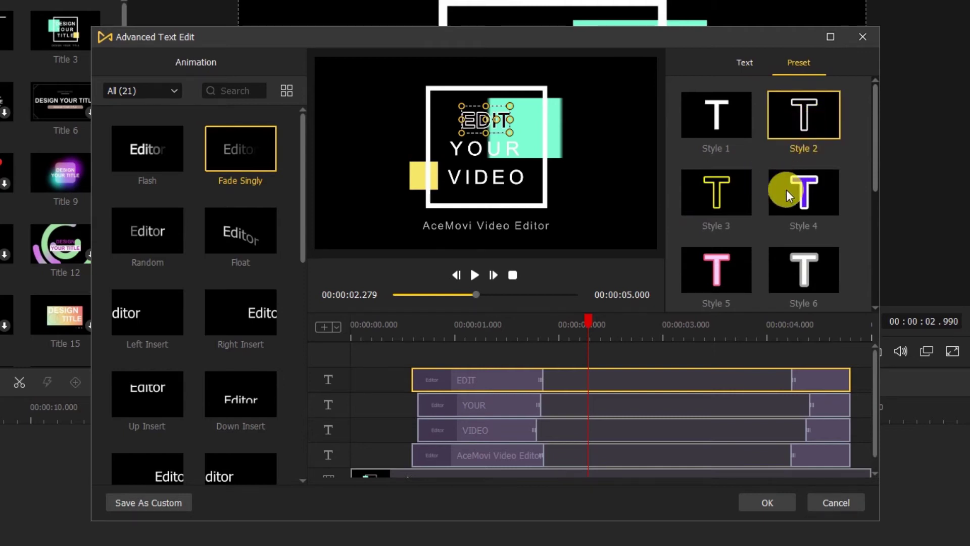
{"action": "scroll", "coordinate": [786, 190], "scroll_direction": "down", "scroll_amount": 1}
{"action": "left_click", "coordinate": [799, 227]}
{"action": "scroll", "coordinate": [799, 226], "scroll_direction": "down", "scroll_amount": 3}
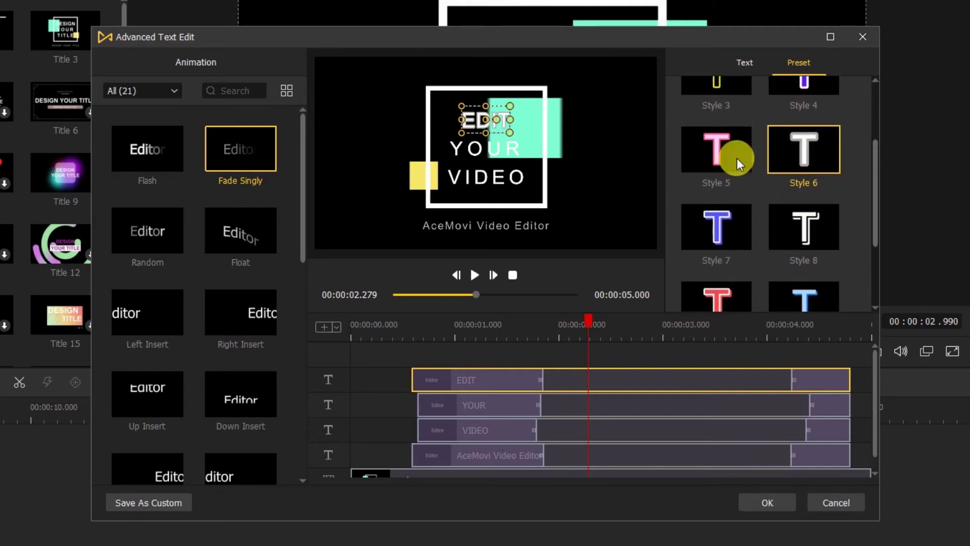
{"action": "scroll", "coordinate": [758, 151], "scroll_direction": "down", "scroll_amount": 2}
{"action": "left_click", "coordinate": [793, 144]}
{"action": "left_click", "coordinate": [560, 471]}
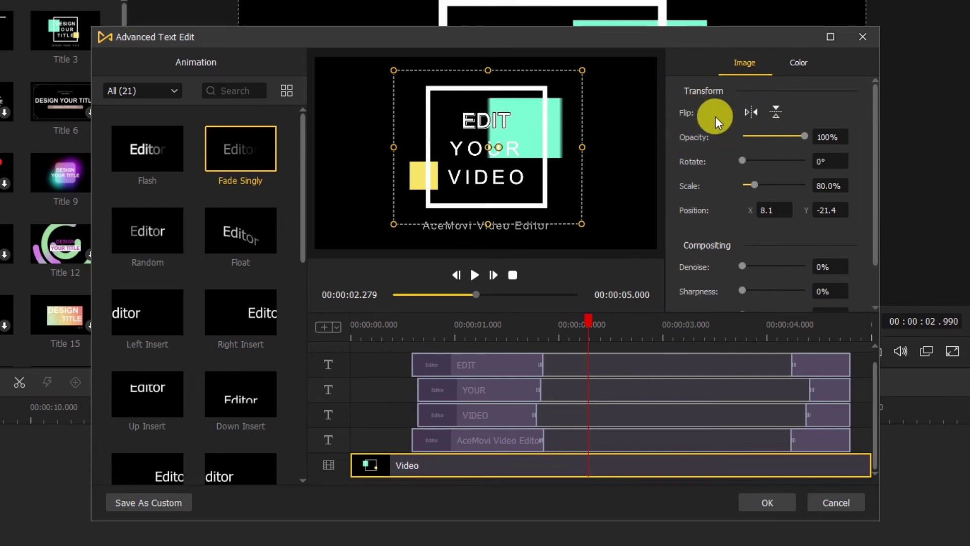
{"action": "left_click", "coordinate": [777, 111]}
{"action": "left_click", "coordinate": [777, 112]}
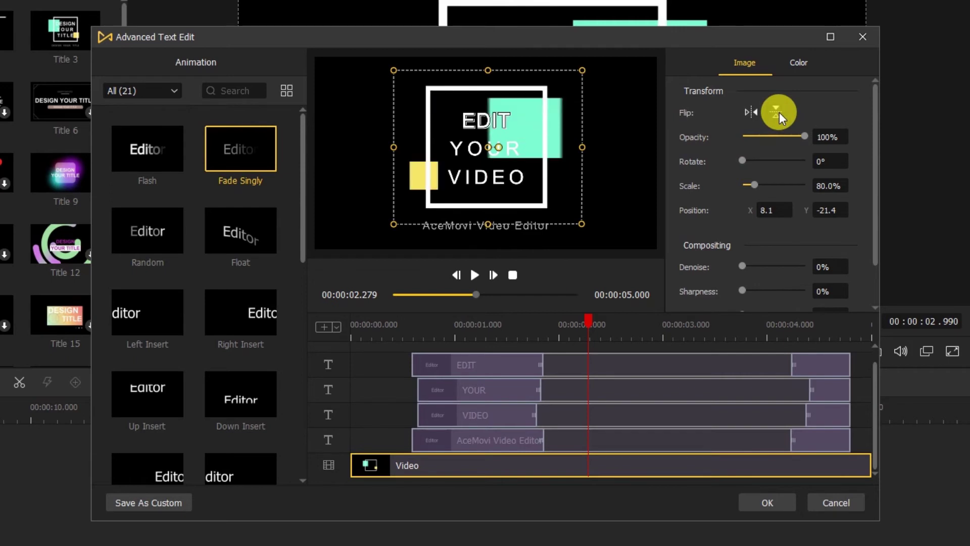
{"action": "mouse_move", "coordinate": [792, 135]}
{"action": "left_mouse_down"}
{"action": "mouse_move", "coordinate": [770, 136]}
{"action": "mouse_move", "coordinate": [799, 137]}
{"action": "left_mouse_up"}
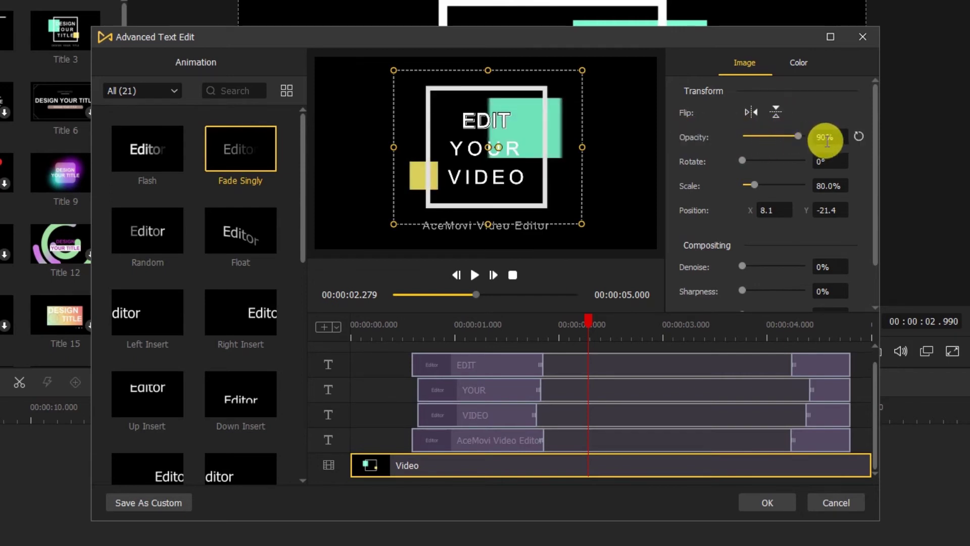
{"action": "left_click", "coordinate": [855, 137]}
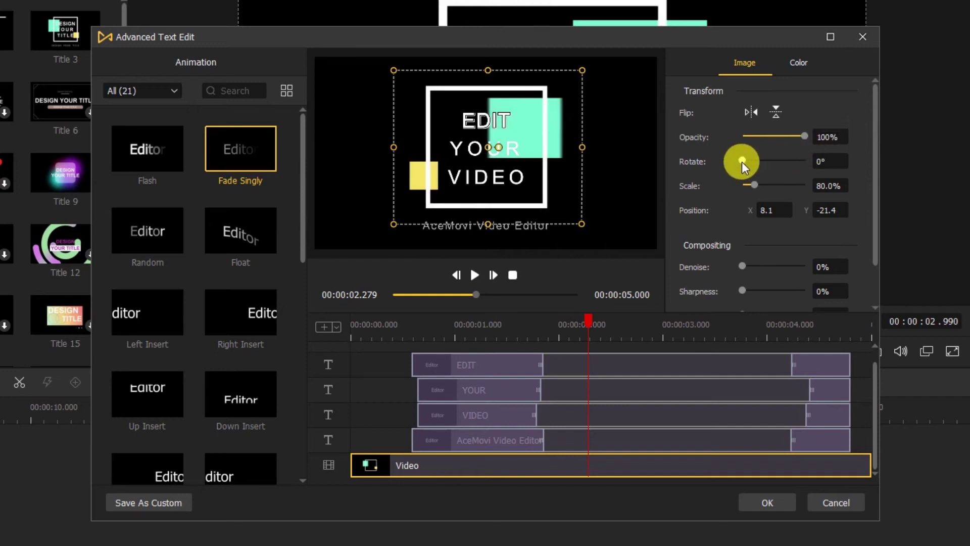
{"action": "left_click_drag", "start_coordinate": [741, 162], "coordinate": [759, 186]}
{"action": "left_click", "coordinate": [858, 162]}
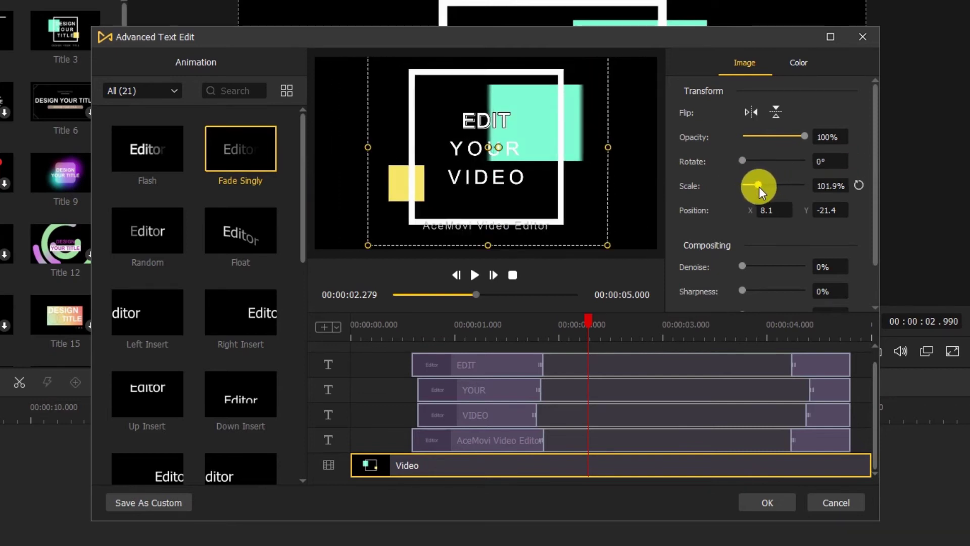
{"action": "left_click", "coordinate": [859, 186]}
{"action": "scroll", "coordinate": [757, 269], "scroll_direction": "down", "scroll_amount": 1}
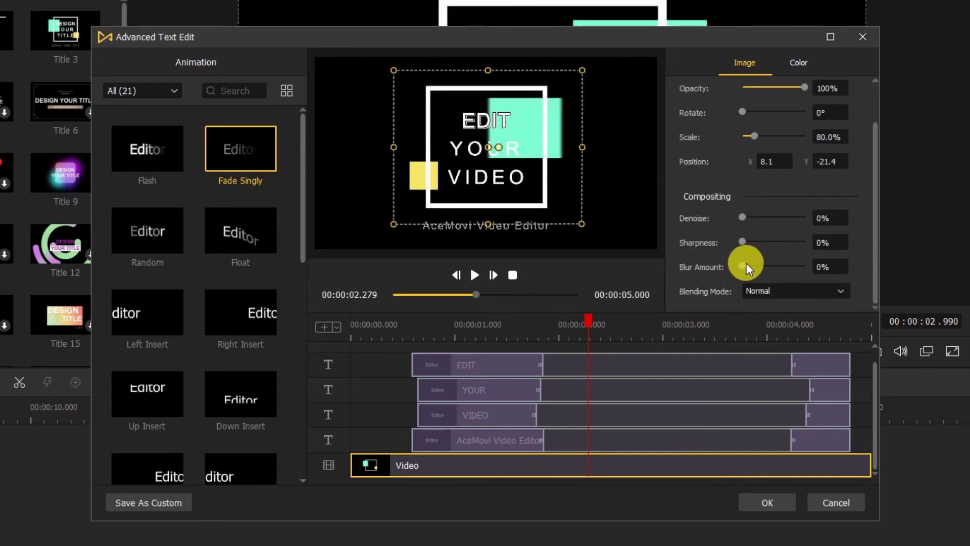
{"action": "left_click_drag", "start_coordinate": [747, 268], "coordinate": [755, 271]}
{"action": "left_click", "coordinate": [857, 265]}
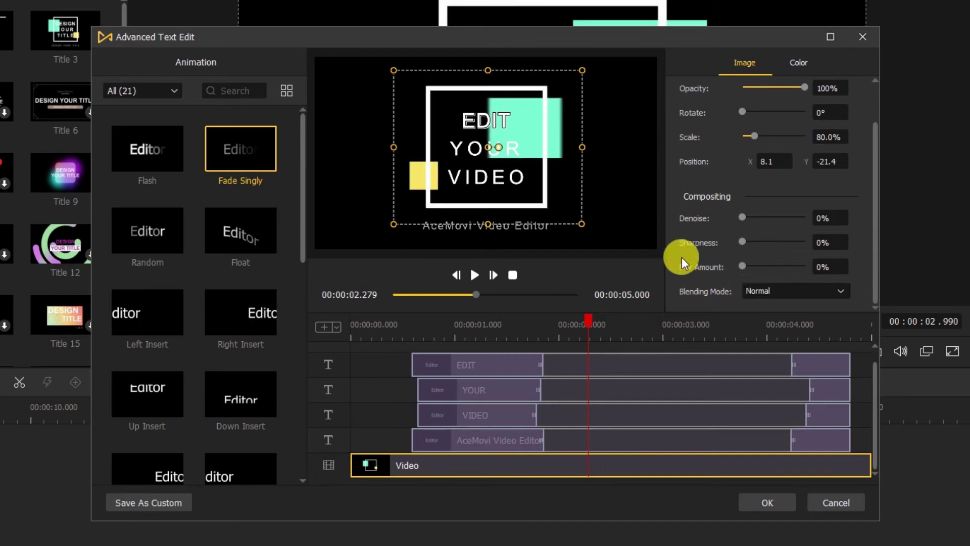
{"action": "scroll", "coordinate": [871, 174], "scroll_direction": "up", "scroll_amount": 1}
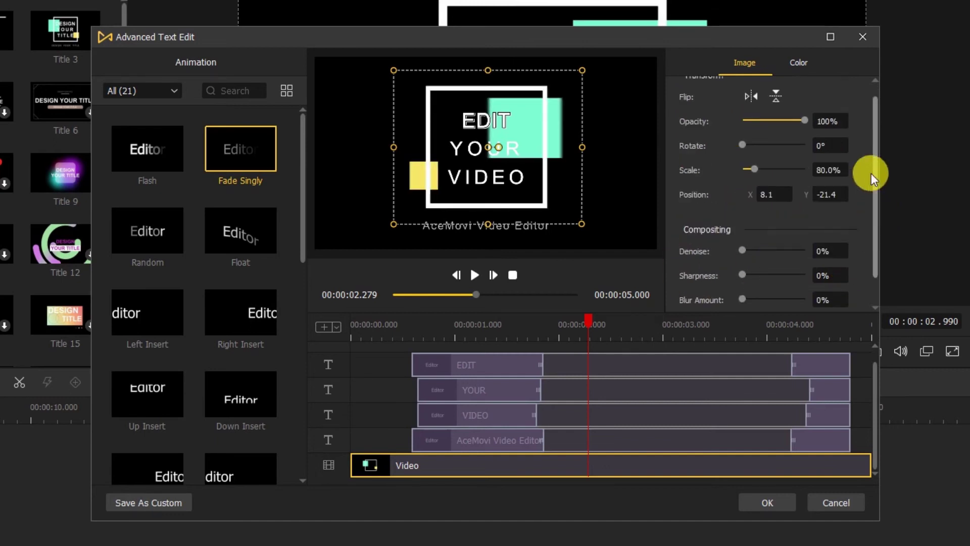
Show the title's Color settings and return the boosted saturation to 100
{"action": "left_click", "coordinate": [798, 63]}
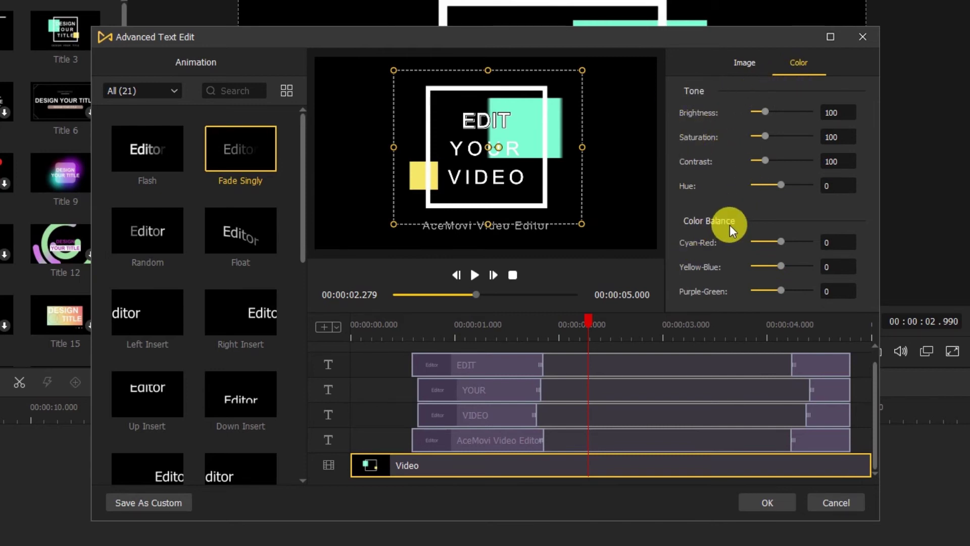
{"action": "mouse_move", "coordinate": [768, 135]}
{"action": "left_mouse_down"}
{"action": "mouse_move", "coordinate": [789, 137]}
{"action": "mouse_move", "coordinate": [763, 142]}
{"action": "left_mouse_up"}
{"action": "left_click", "coordinate": [865, 137]}
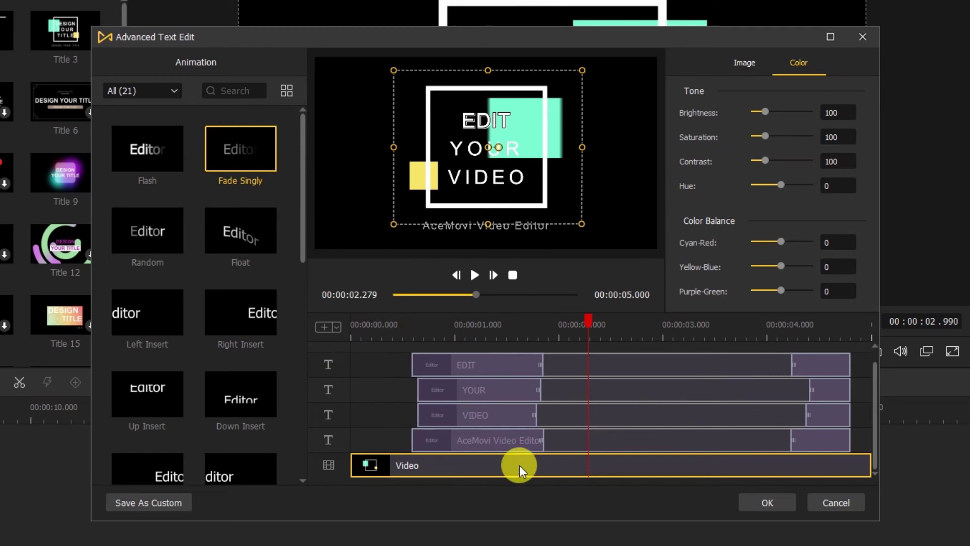
Inspect the text layers' animations, then set the EDIT Fade Singly offset to 0.4000
{"action": "left_click", "coordinate": [583, 369]}
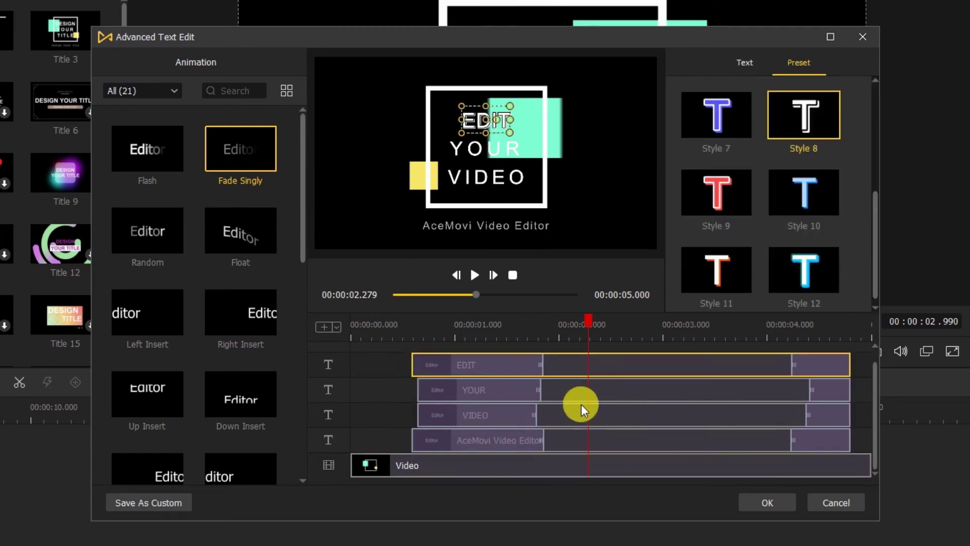
{"action": "left_click", "coordinate": [375, 383]}
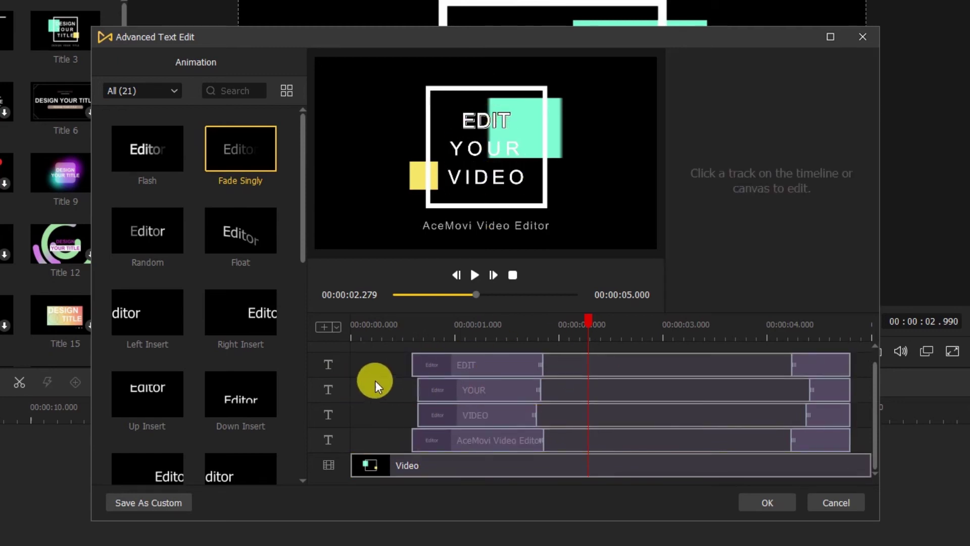
{"action": "left_click", "coordinate": [457, 370]}
{"action": "left_click", "coordinate": [462, 391]}
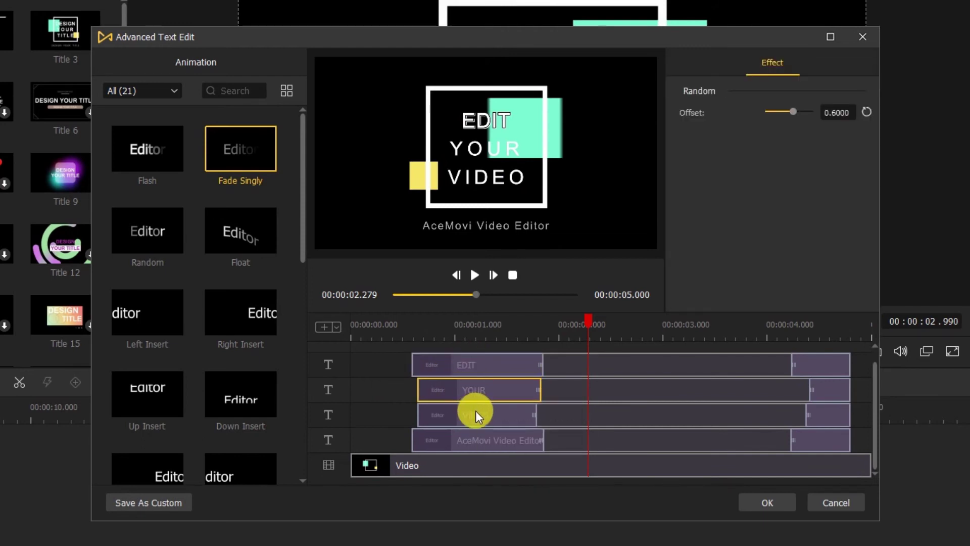
{"action": "left_click", "coordinate": [485, 411]}
{"action": "left_click", "coordinate": [505, 359]}
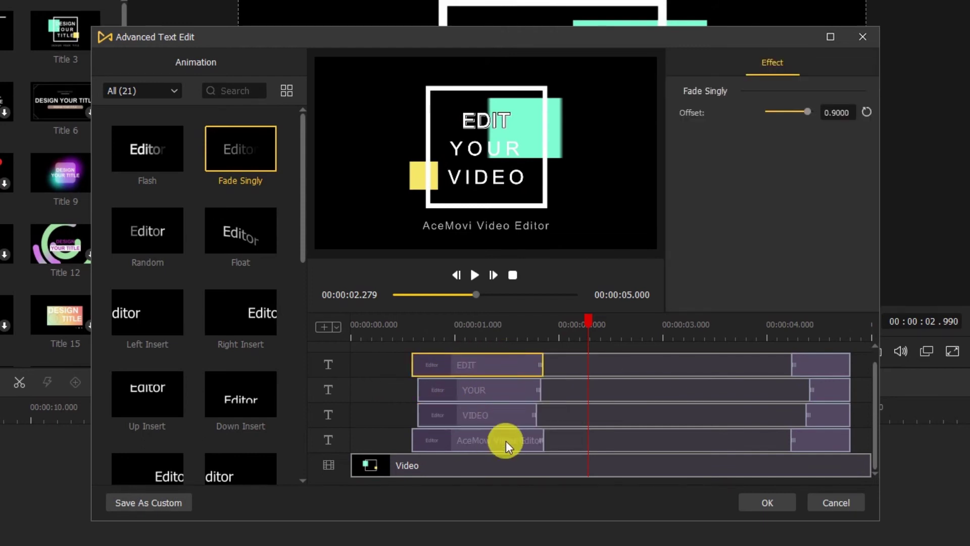
{"action": "left_click", "coordinate": [505, 441]}
{"action": "left_click", "coordinate": [815, 368]}
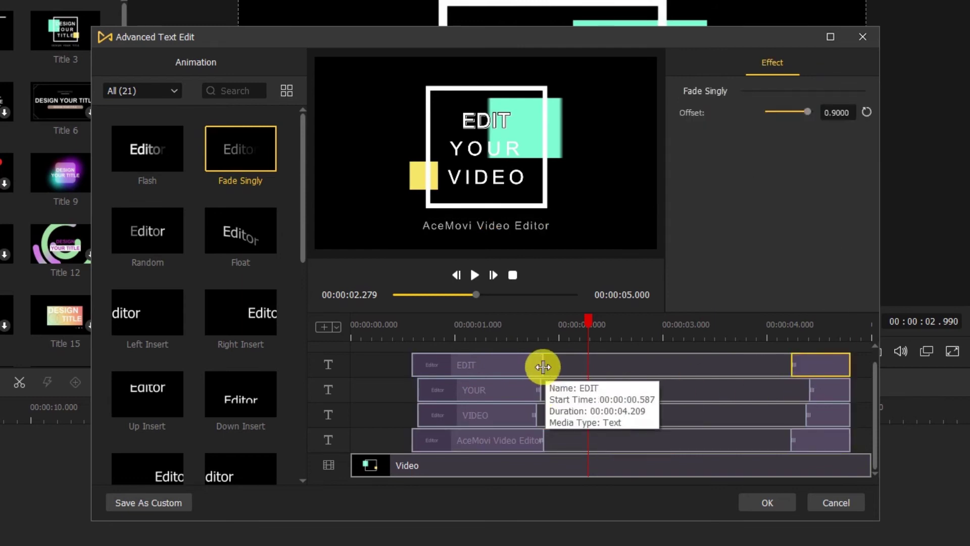
{"action": "mouse_move", "coordinate": [540, 365]}
{"action": "left_mouse_down"}
{"action": "mouse_move", "coordinate": [697, 363]}
{"action": "mouse_move", "coordinate": [542, 364]}
{"action": "left_mouse_up"}
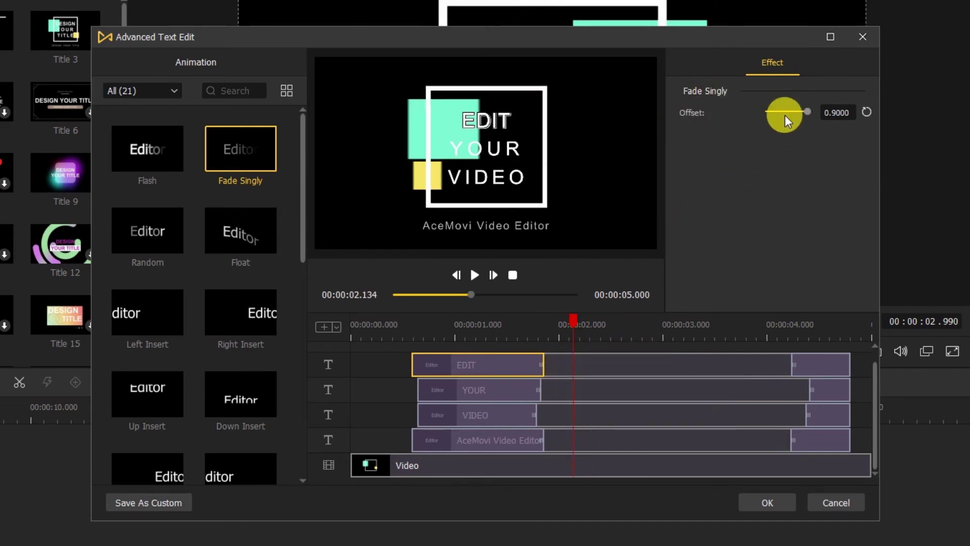
{"action": "mouse_move", "coordinate": [784, 114]}
{"action": "left_mouse_down"}
{"action": "mouse_move", "coordinate": [799, 111]}
{"action": "mouse_move", "coordinate": [772, 117]}
{"action": "mouse_move", "coordinate": [784, 112]}
{"action": "left_mouse_up"}
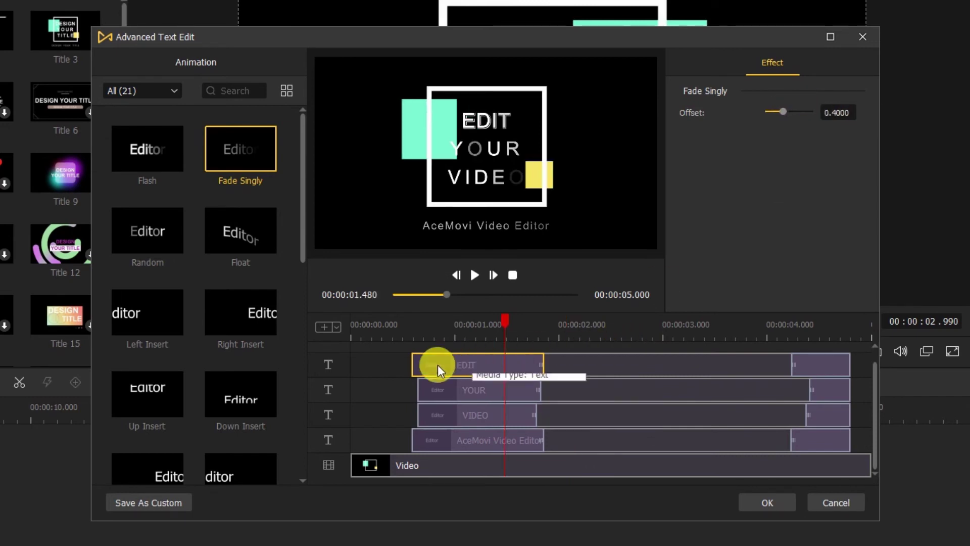
Add a new text layer starting at 0.587 seconds and shorten its end
{"action": "left_click", "coordinate": [324, 327]}
{"action": "left_click", "coordinate": [360, 364]}
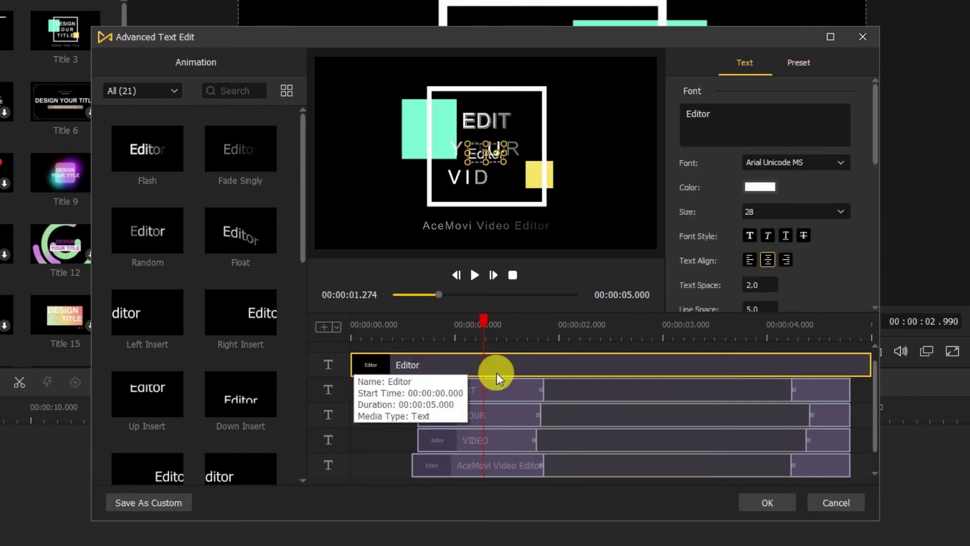
{"action": "left_click_drag", "start_coordinate": [352, 365], "coordinate": [412, 366]}
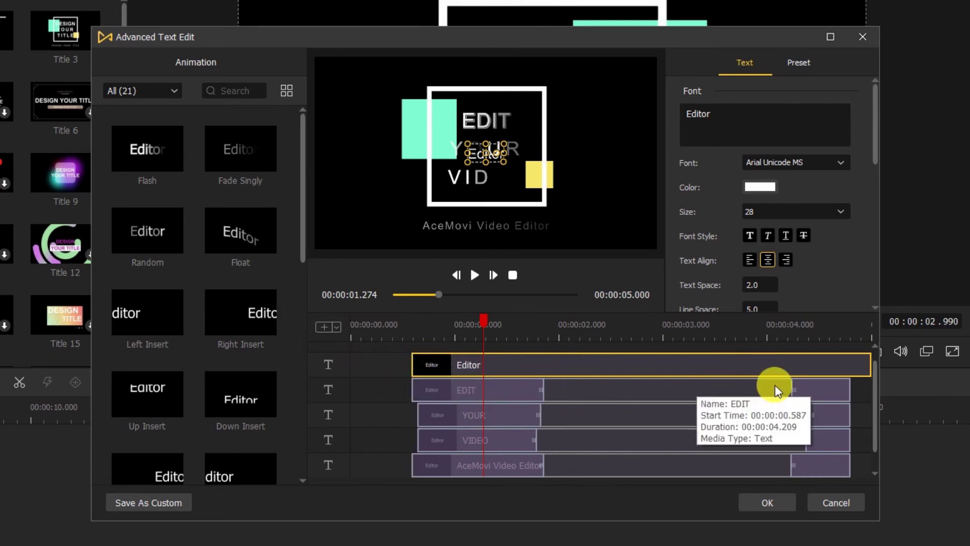
{"action": "left_click_drag", "start_coordinate": [870, 369], "coordinate": [851, 364]}
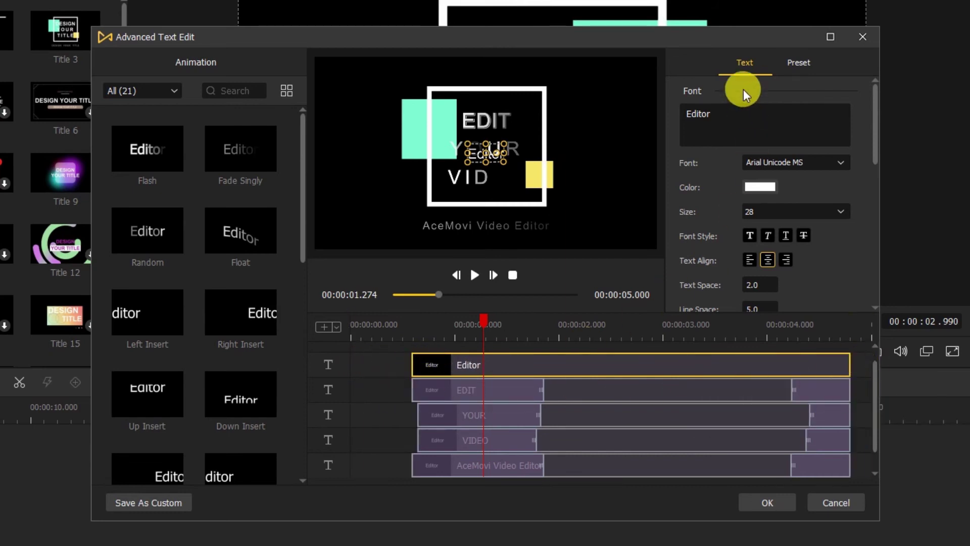
Make the new text read ACEMOVI in yellow Arial, size 16
{"action": "left_click", "coordinate": [800, 61]}
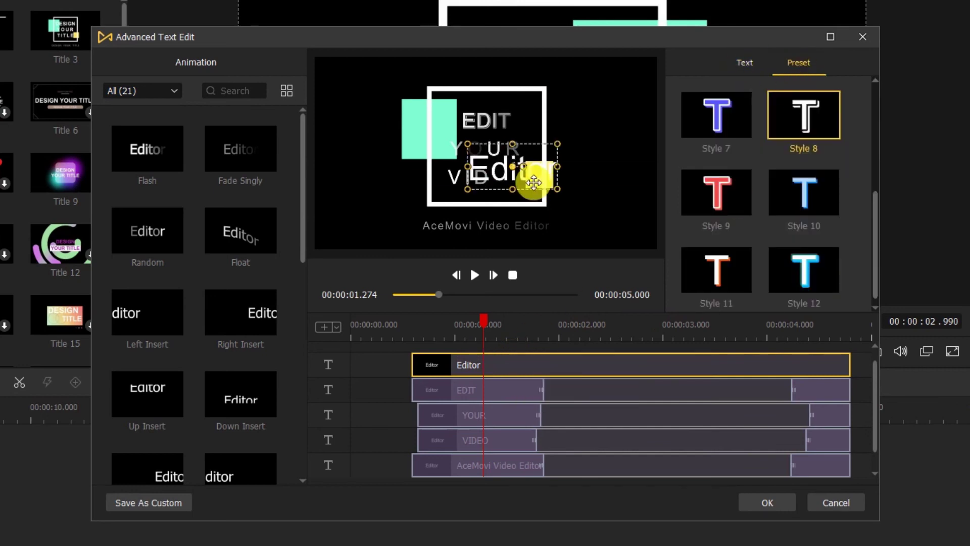
{"action": "left_click", "coordinate": [738, 66]}
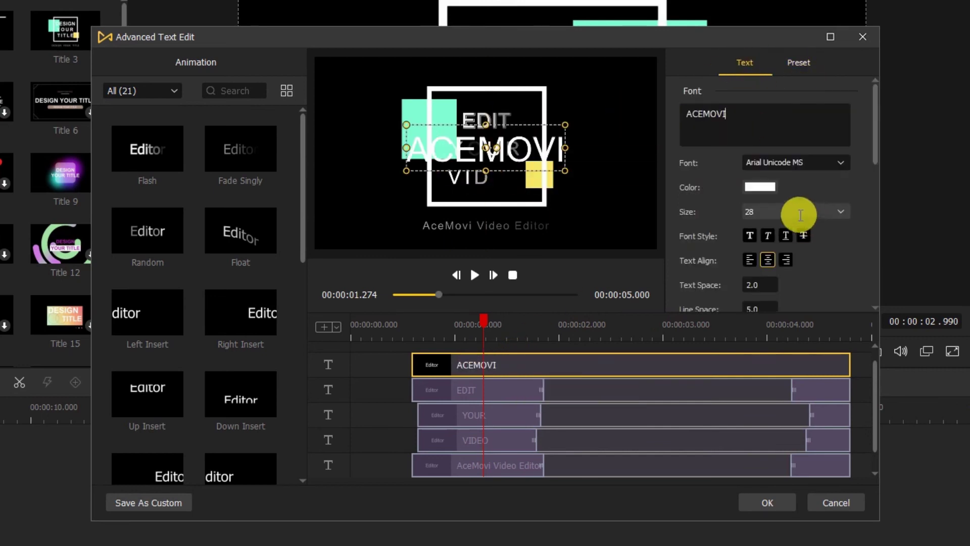
{"action": "left_click", "coordinate": [824, 186]}
{"action": "left_click", "coordinate": [609, 135]}
{"action": "left_click", "coordinate": [574, 409]}
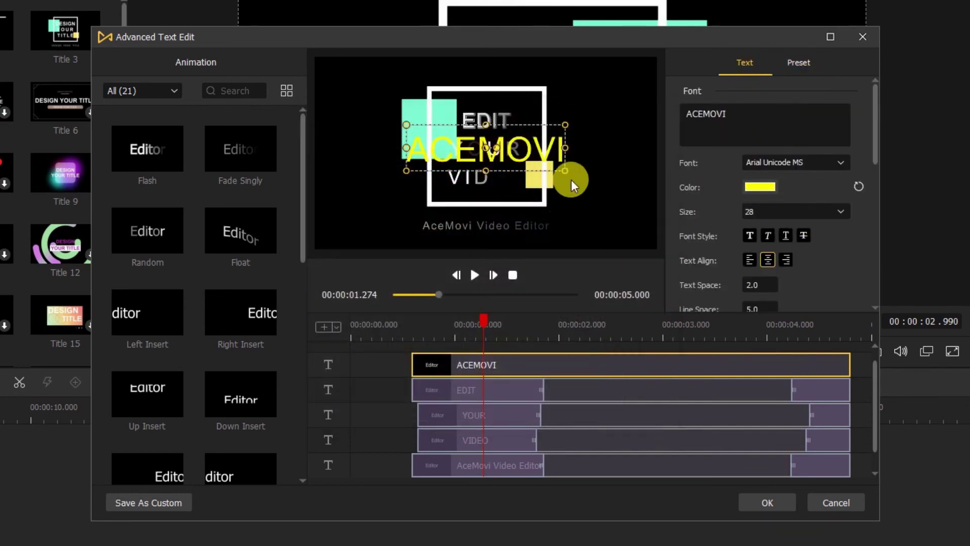
{"action": "left_click", "coordinate": [794, 162]}
{"action": "left_click", "coordinate": [752, 225]}
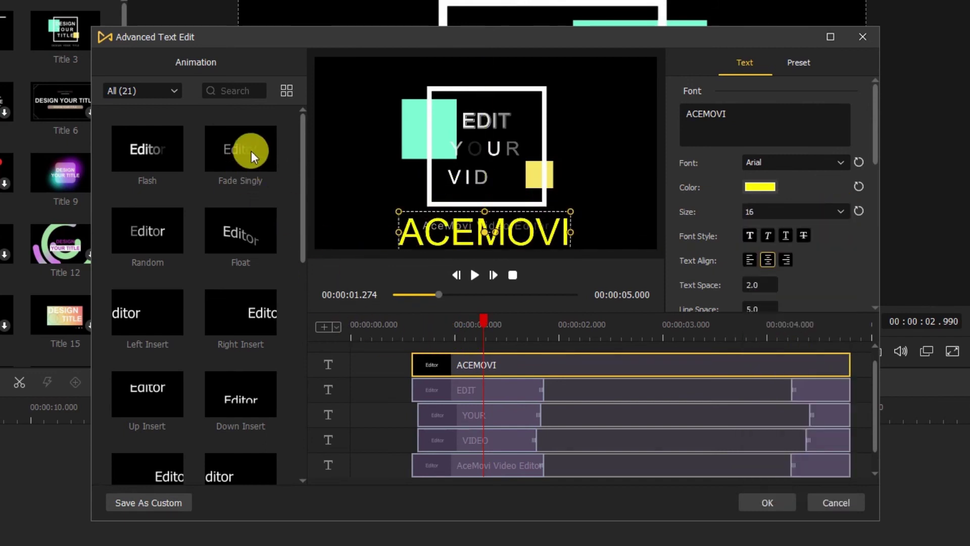
Apply the Fade Singly animation to the ACEMOVI clip and preview the letters fading in
{"action": "left_click_drag", "start_coordinate": [249, 151], "coordinate": [415, 368]}
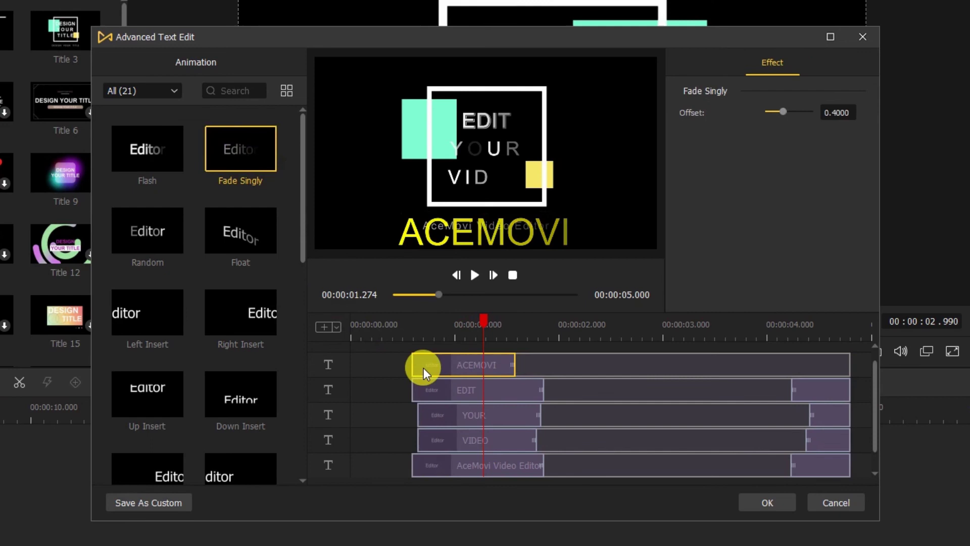
{"action": "left_click_drag", "start_coordinate": [484, 349], "coordinate": [498, 336]}
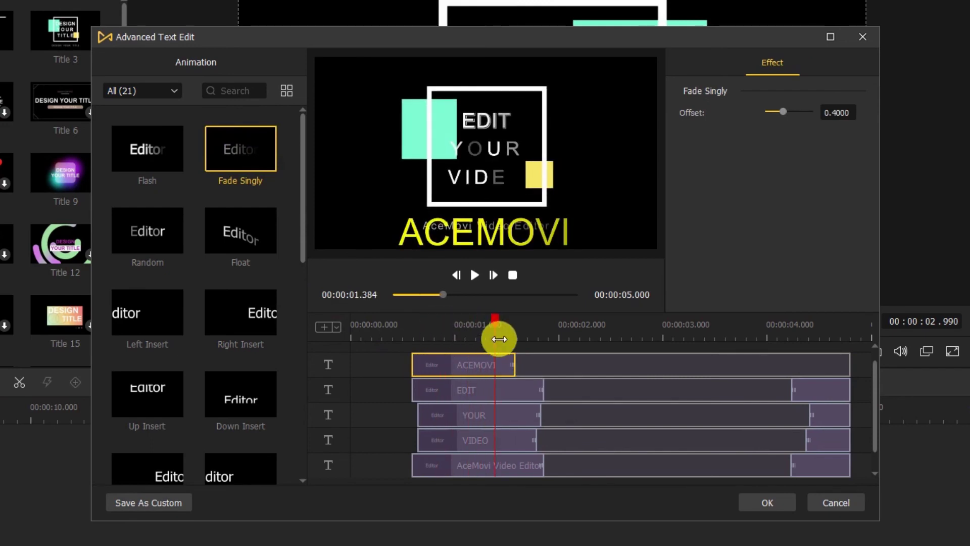
{"action": "left_click", "coordinate": [336, 328]}
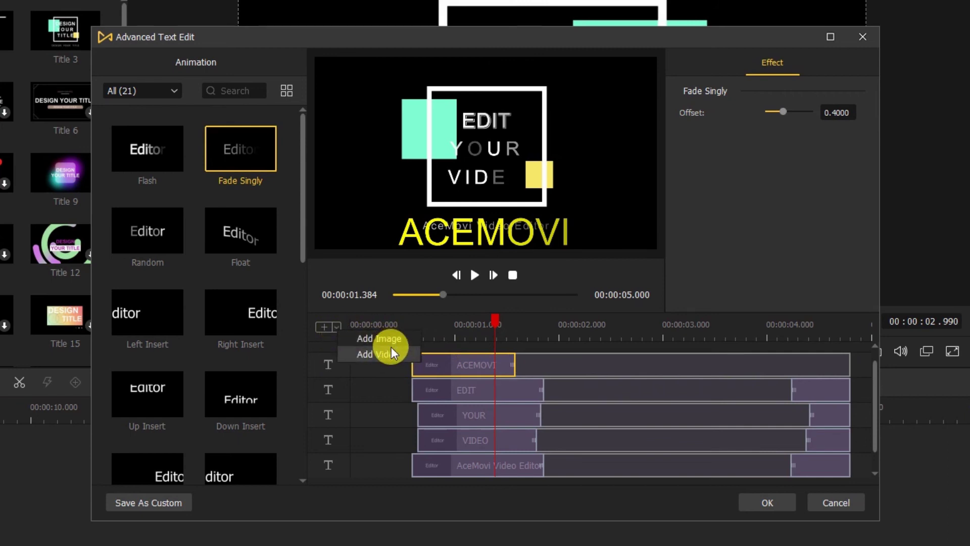
{"action": "left_click", "coordinate": [384, 374]}
Scrub the preview to 1.274 seconds and start saving the title as a custom template
{"action": "left_click", "coordinate": [420, 325]}
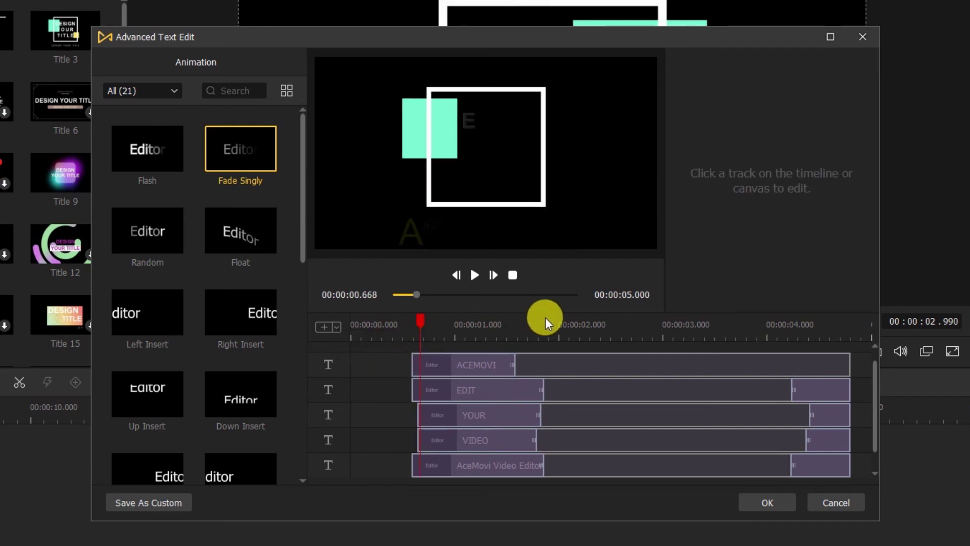
{"action": "left_click", "coordinate": [479, 325]}
{"action": "left_click_drag", "start_coordinate": [480, 326], "coordinate": [483, 325]}
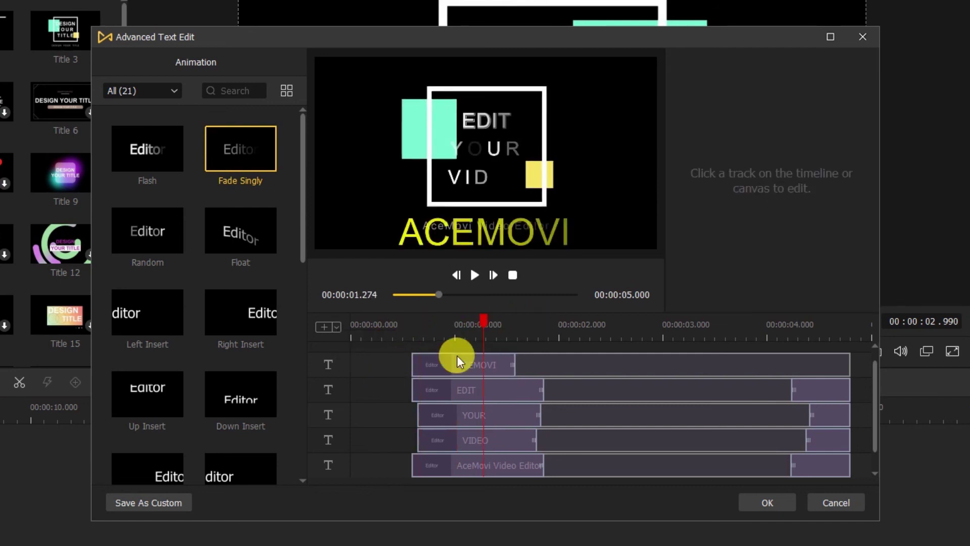
{"action": "left_click", "coordinate": [128, 502]}
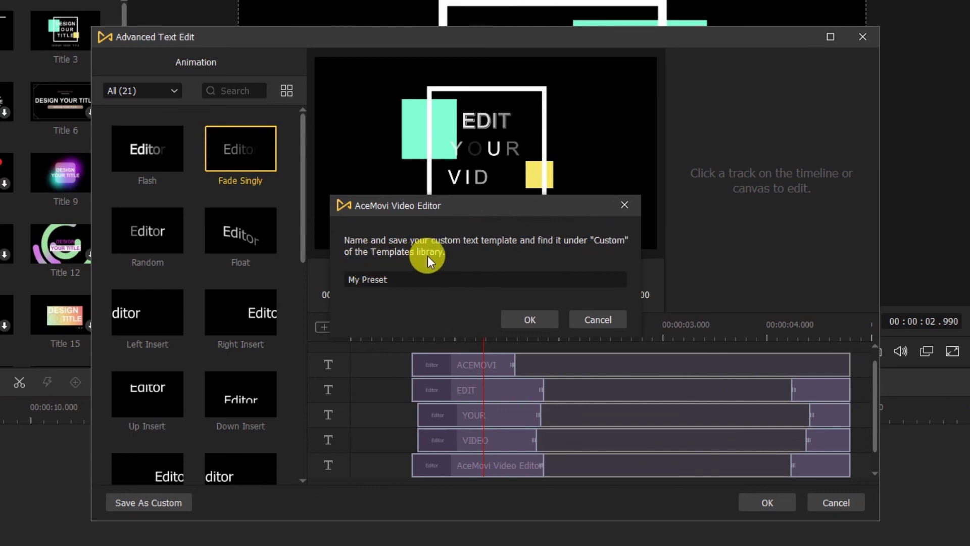
Save the template as 'acemovi', close Advanced Text Edit, and show the Custom category
{"action": "left_click_drag", "start_coordinate": [389, 279], "coordinate": [323, 290]}
{"action": "type", "text": "acemovi"}
{"action": "left_click", "coordinate": [530, 319]}
{"action": "left_click", "coordinate": [766, 501]}
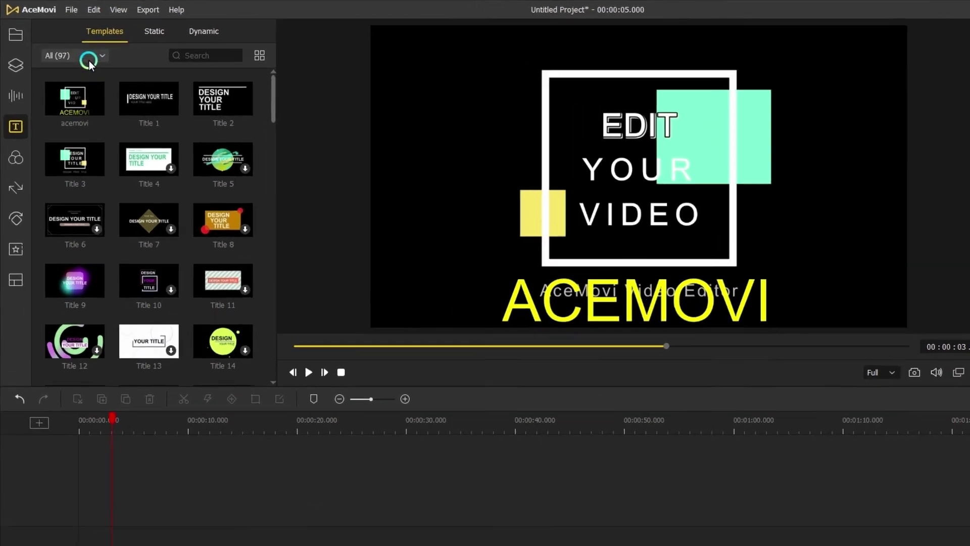
{"action": "left_click", "coordinate": [88, 57]}
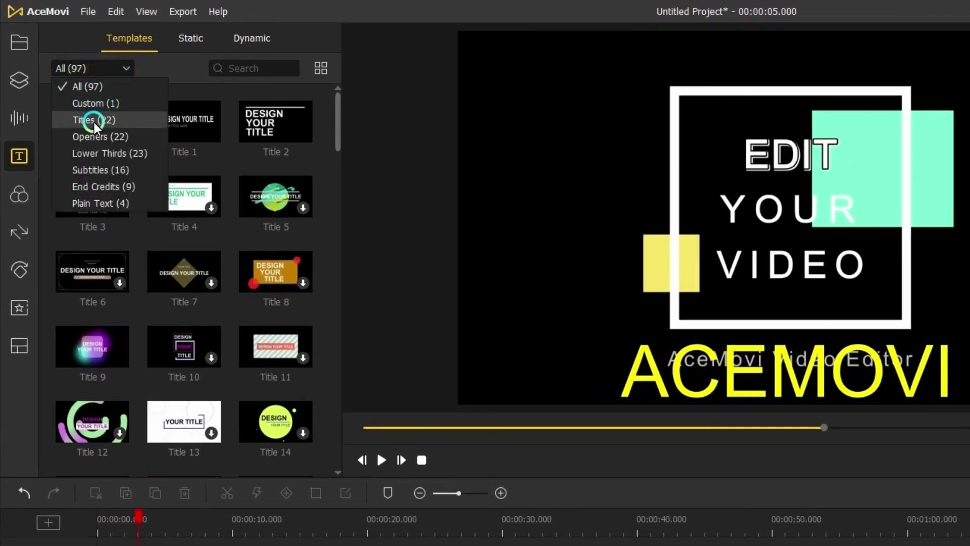